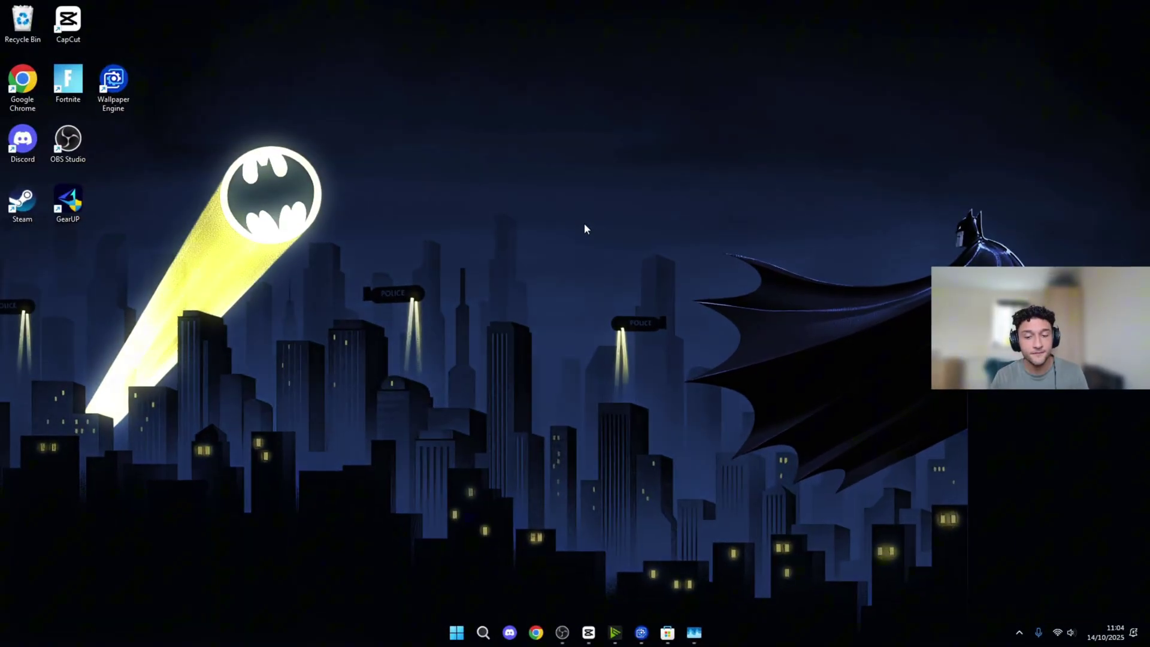
Minimise Task Manager to show the desktop, then bring its Performance view back from the taskbar.
{"action": "left_click", "coordinate": [695, 632]}
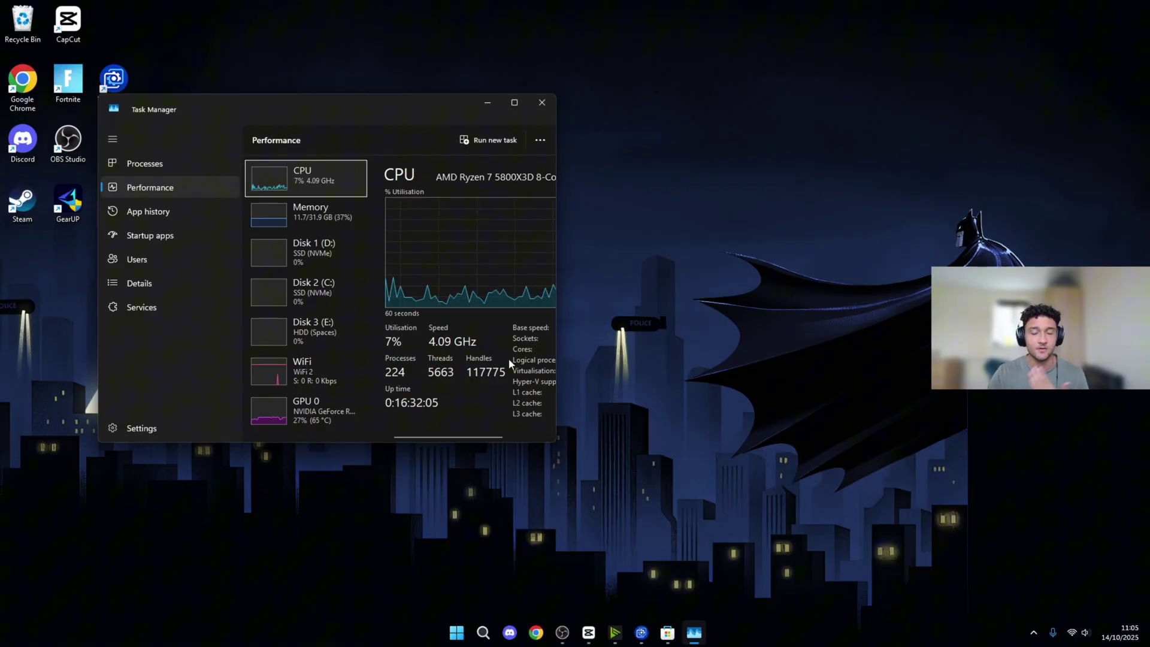
{"action": "right_click", "coordinate": [742, 631]}
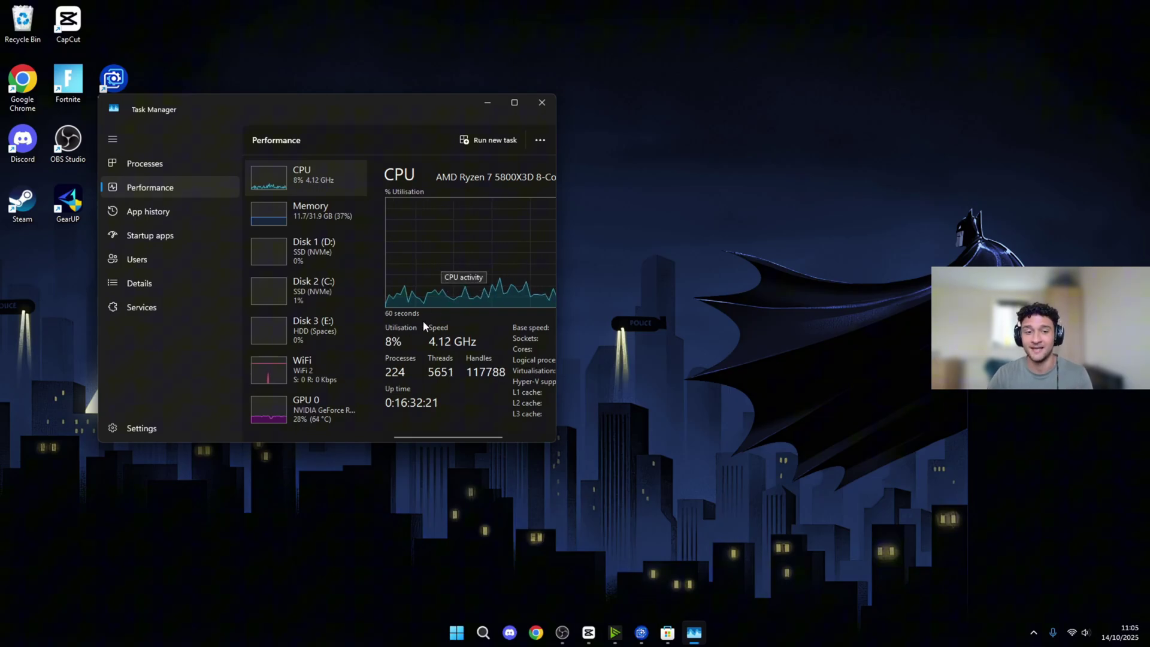
{"action": "left_click", "coordinate": [488, 103]}
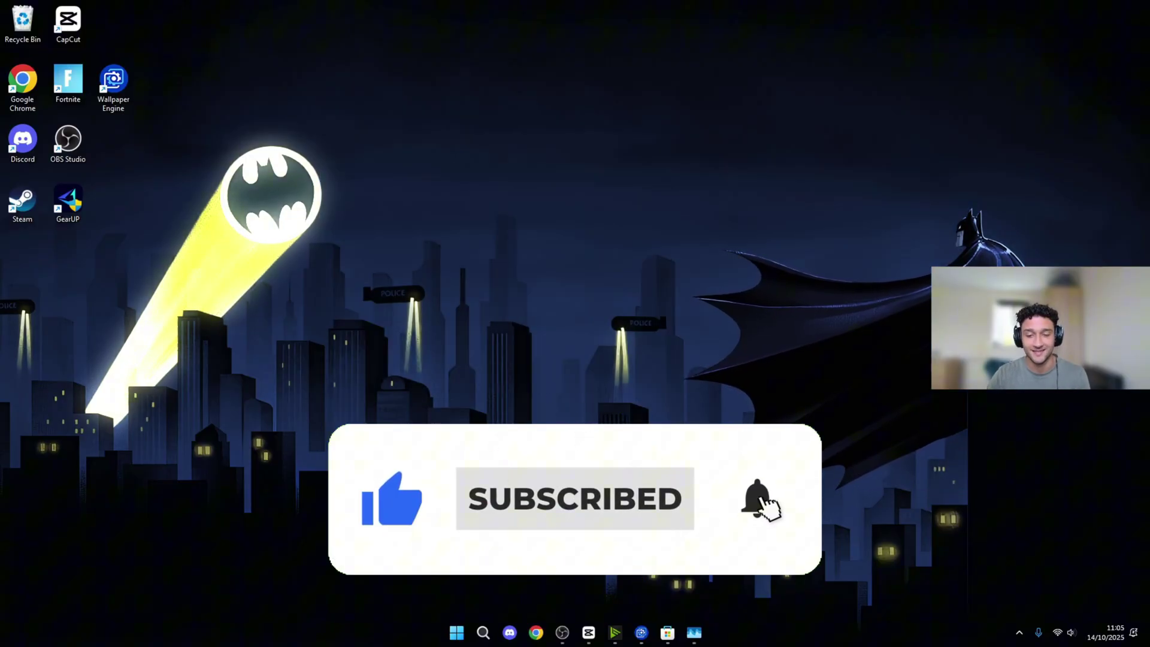
{"action": "left_click", "coordinate": [694, 632]}
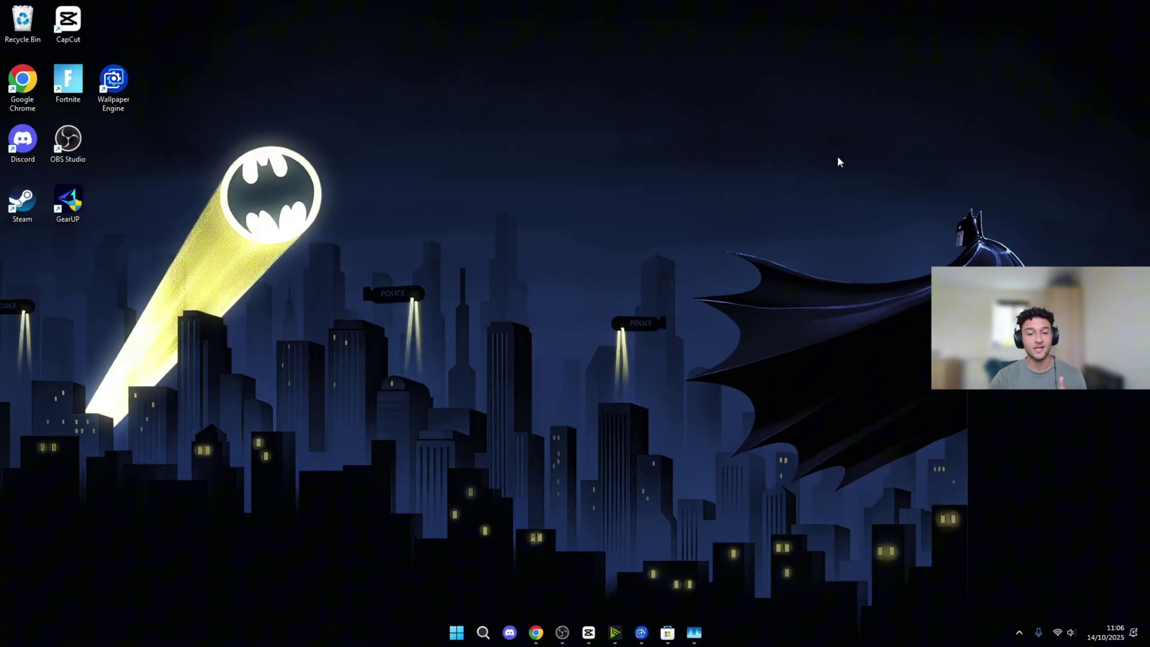
{"action": "right_click", "coordinate": [744, 640]}
{"action": "left_click", "coordinate": [776, 588]}
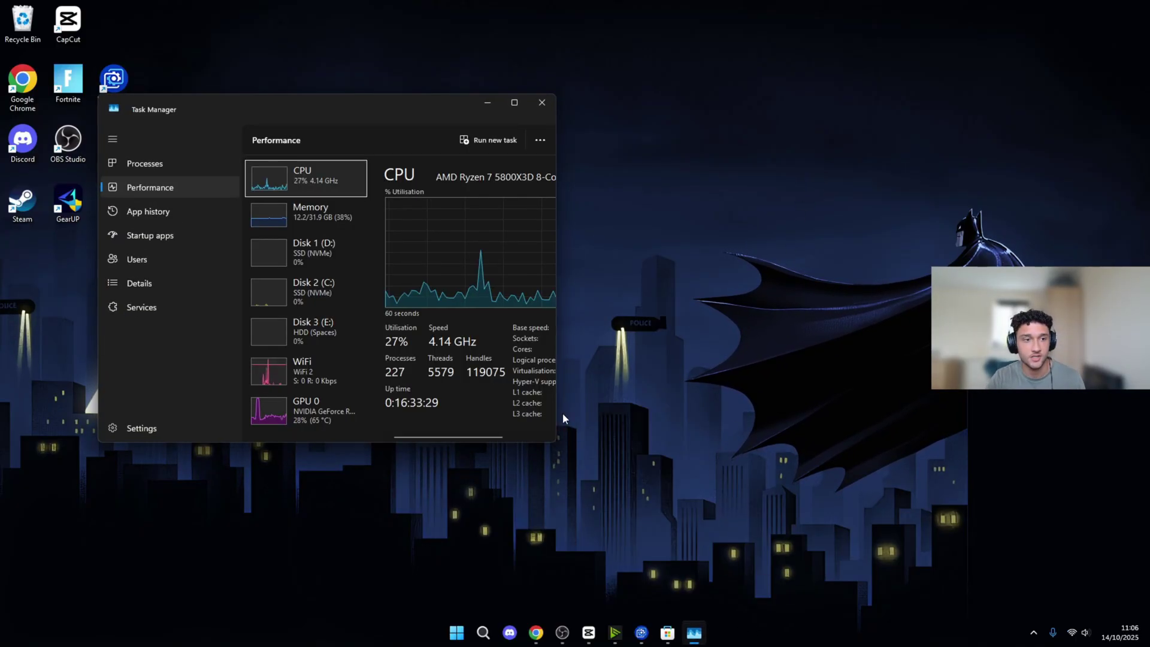
{"action": "left_click", "coordinate": [161, 236]}
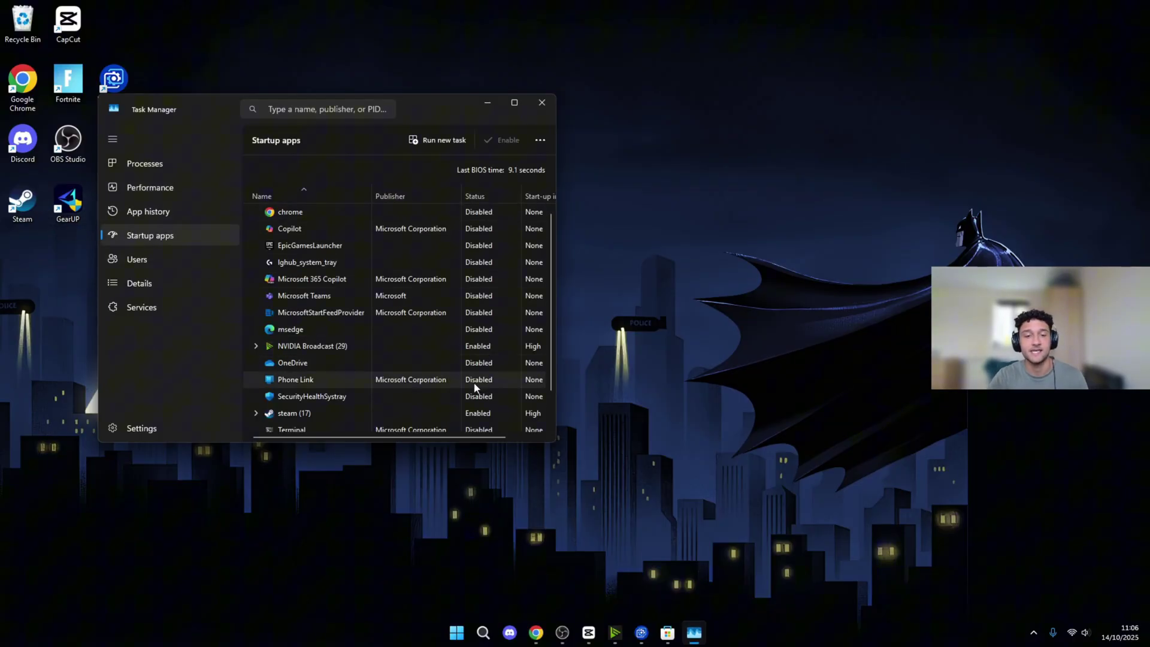
{"action": "scroll", "coordinate": [474, 393], "scroll_direction": "down", "scroll_amount": 2}
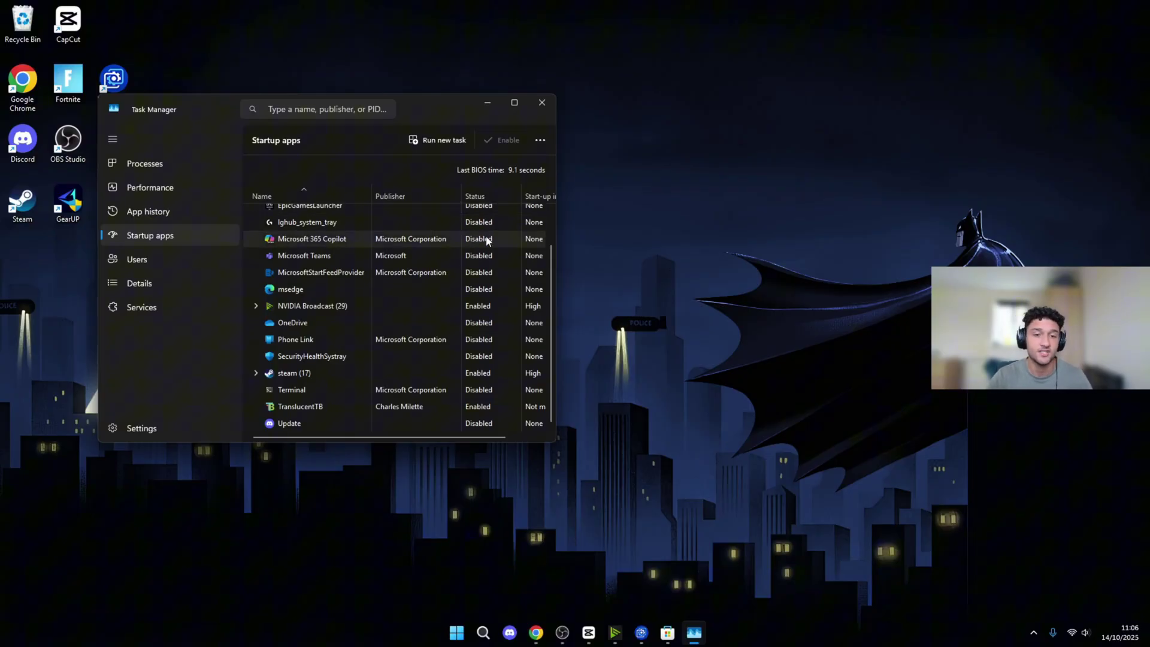
{"action": "scroll", "coordinate": [488, 240], "scroll_direction": "up", "scroll_amount": 2}
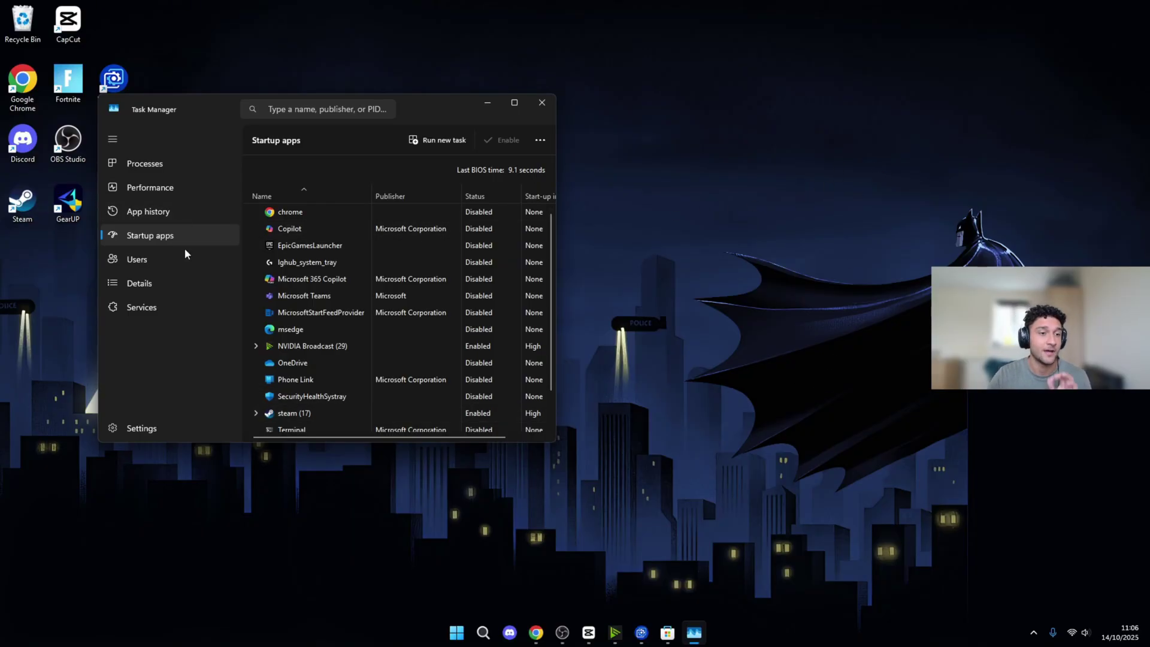
{"action": "left_click", "coordinate": [487, 104]}
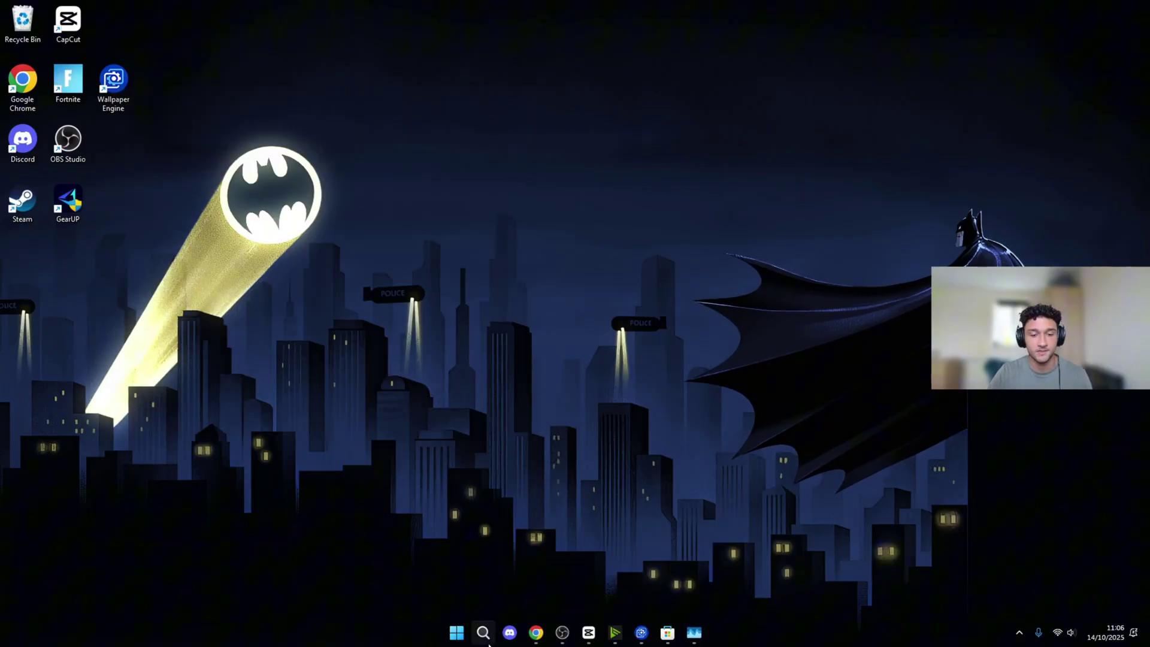
{"action": "left_click", "coordinate": [471, 633]}
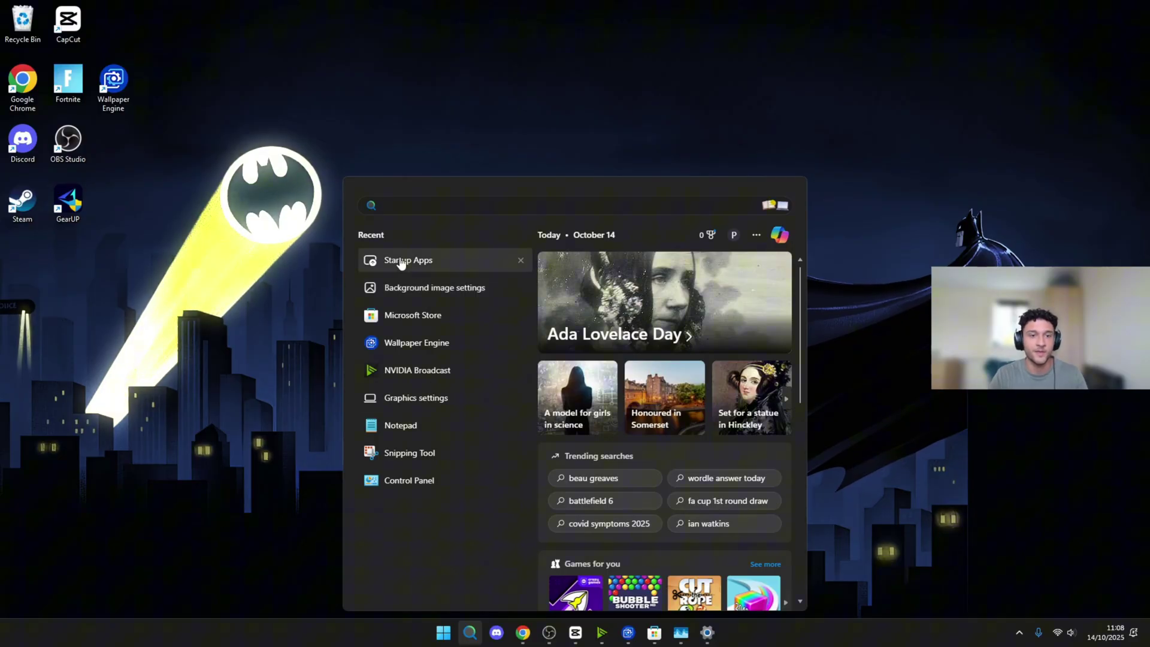
{"action": "left_click", "coordinate": [402, 263]}
{"action": "scroll", "coordinate": [734, 341], "scroll_direction": "up", "scroll_amount": 1}
{"action": "scroll", "coordinate": [735, 338], "scroll_direction": "up", "scroll_amount": 2}
{"action": "scroll", "coordinate": [719, 351], "scroll_direction": "down", "scroll_amount": 4}
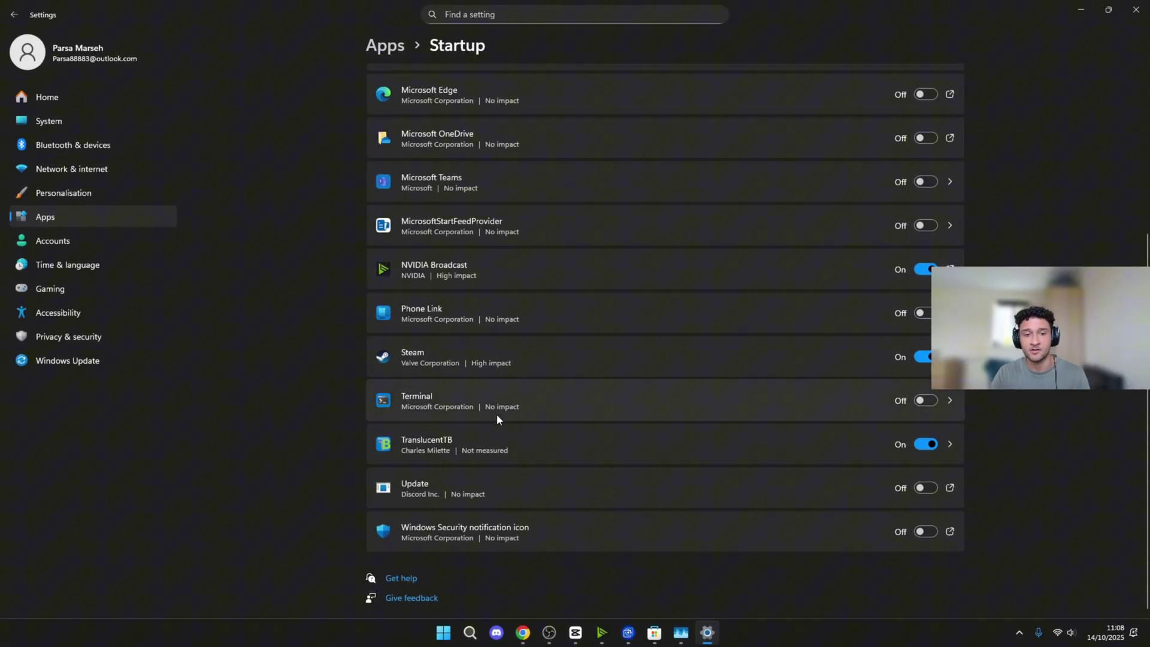
{"action": "double_click", "coordinate": [1067, 7]}
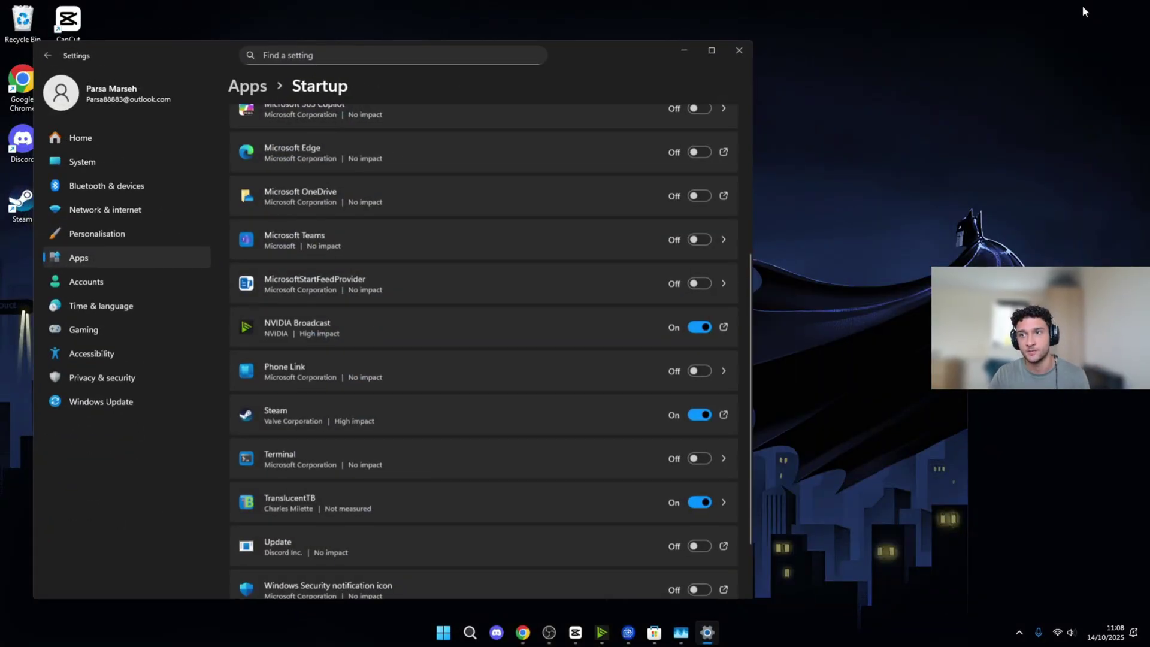
{"action": "left_click", "coordinate": [682, 52]}
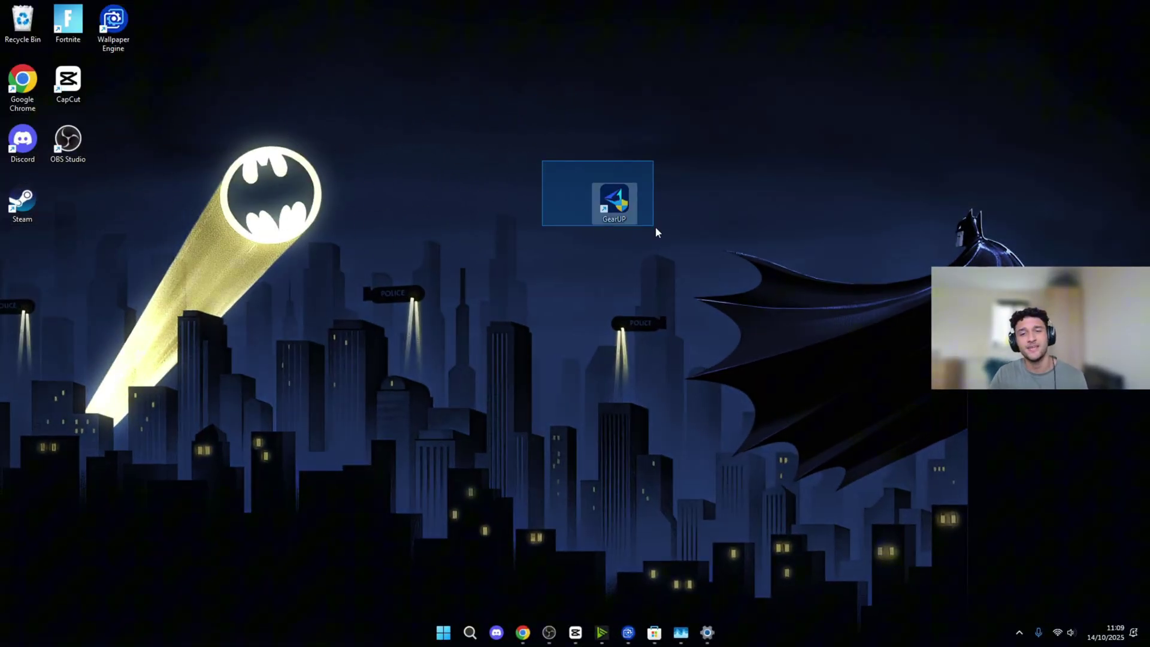
{"action": "left_click_drag", "start_coordinate": [655, 212], "coordinate": [635, 215]}
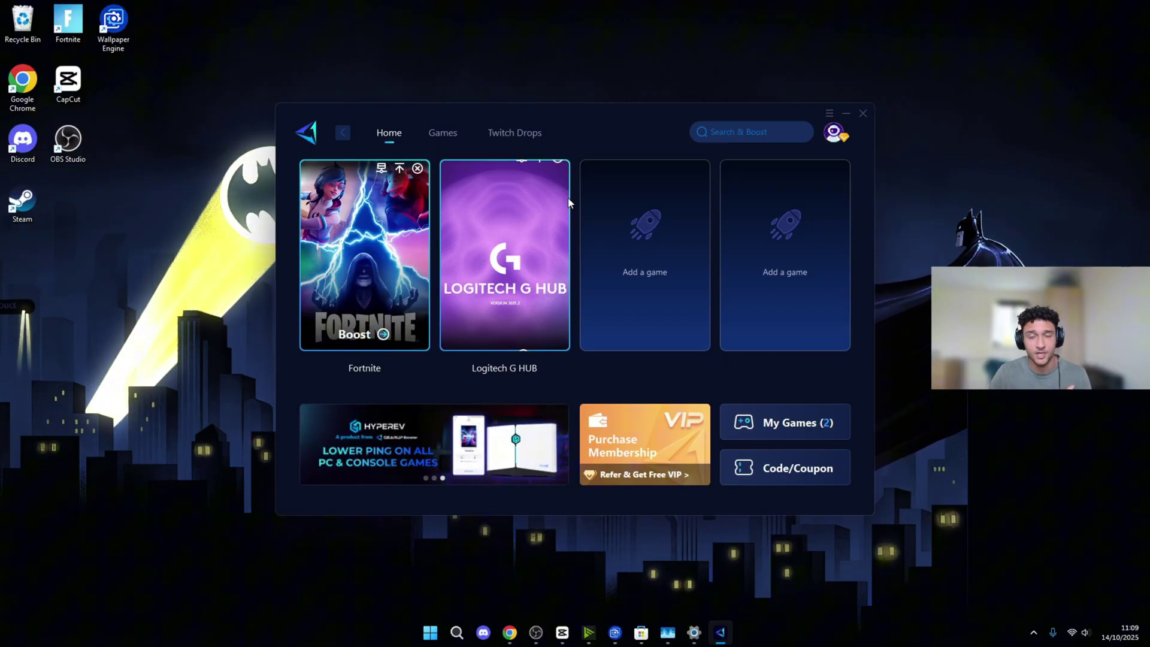
{"action": "left_click", "coordinate": [845, 113]}
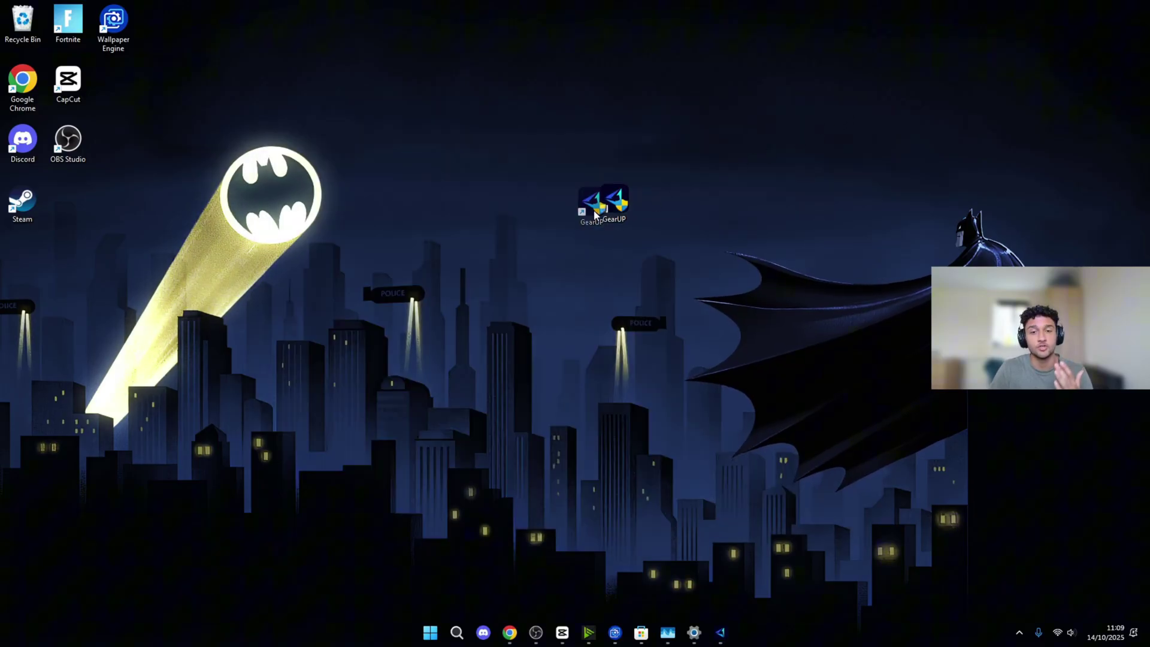
{"action": "left_click_drag", "start_coordinate": [556, 213], "coordinate": [68, 202]}
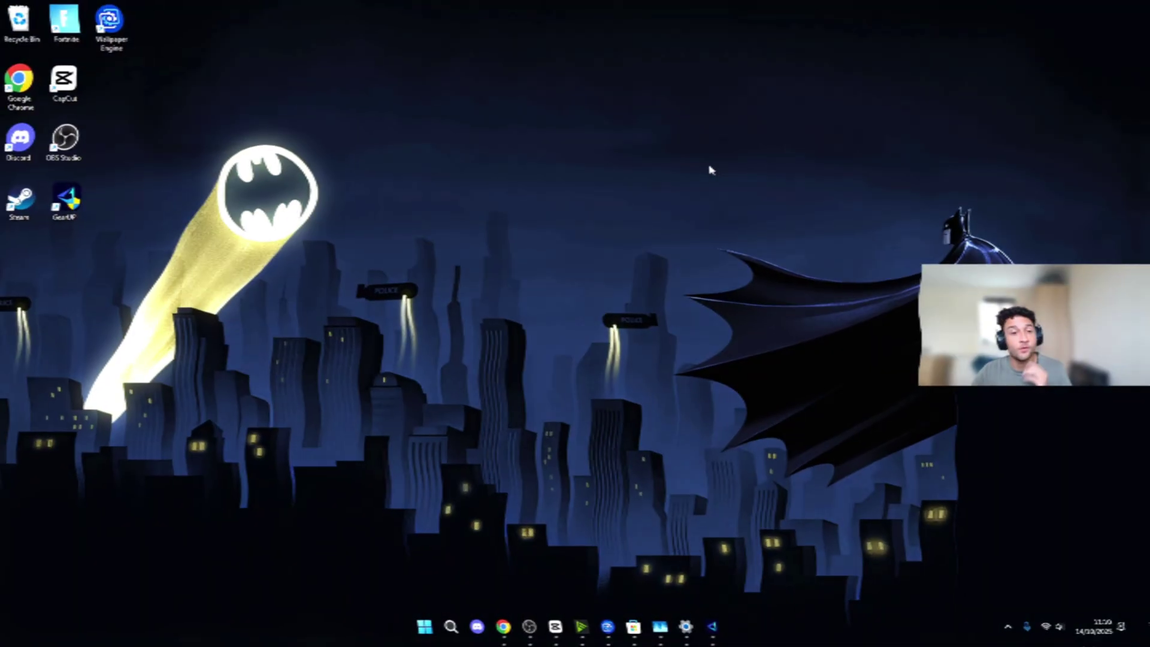
{"action": "left_click", "coordinate": [719, 171]}
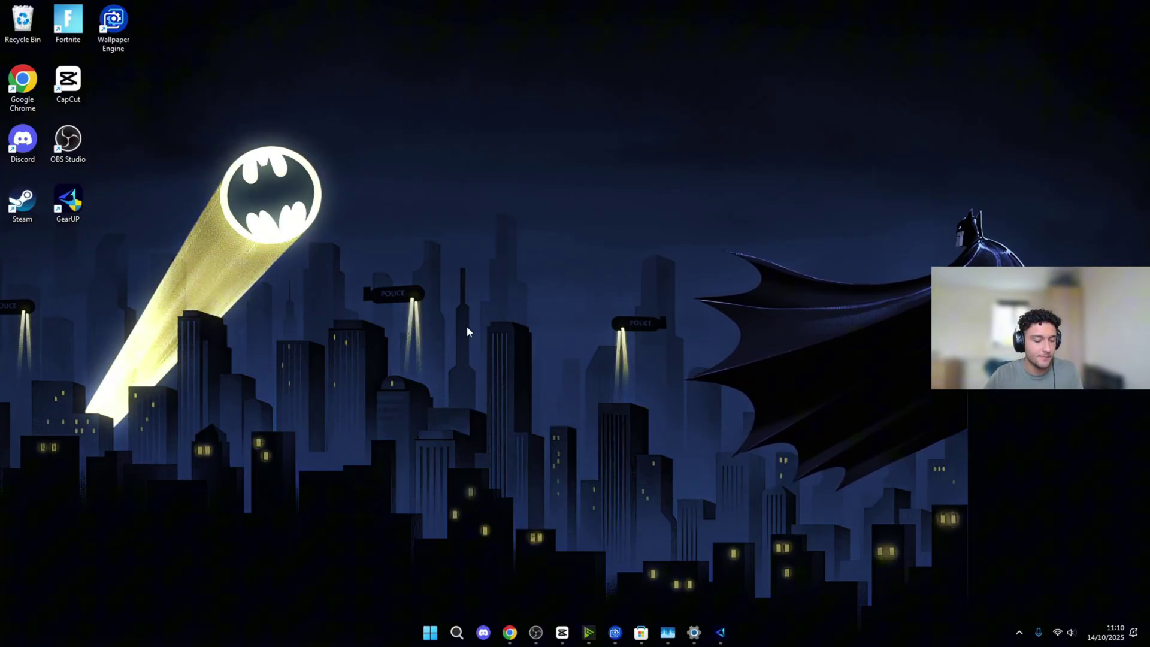
Run 'temp' and grant permission to open the Windows Temp folder.
{"action": "key", "text": "super+r"}
{"action": "left_click_drag", "start_coordinate": [196, 497], "coordinate": [558, 262]}
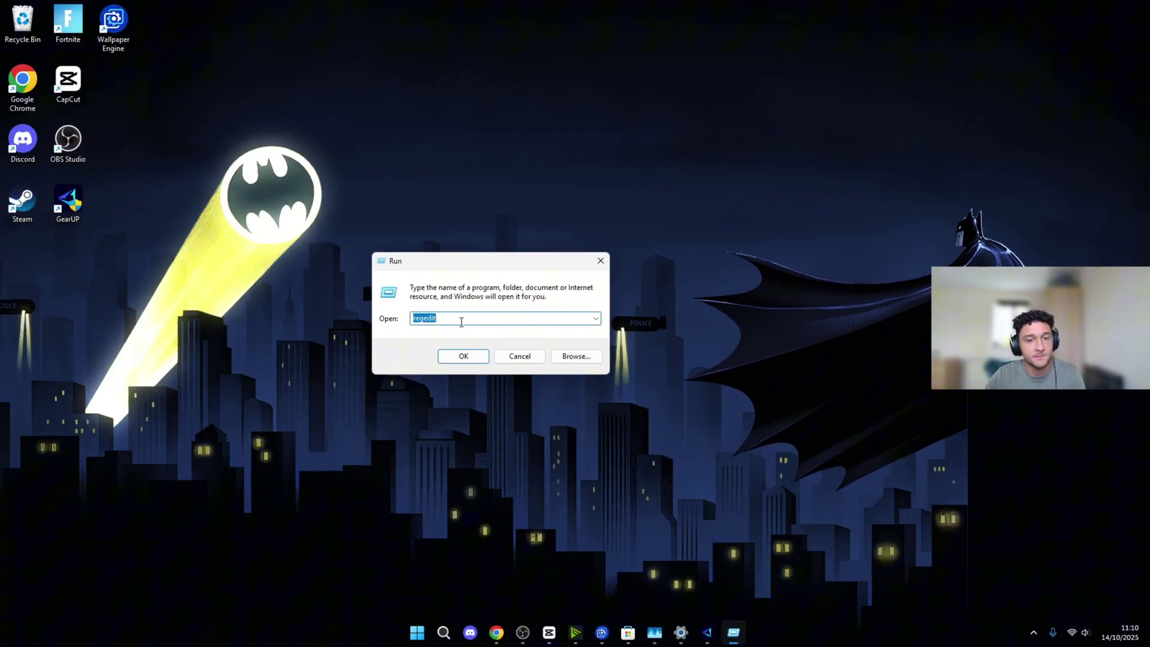
{"action": "type", "text": "temp"}
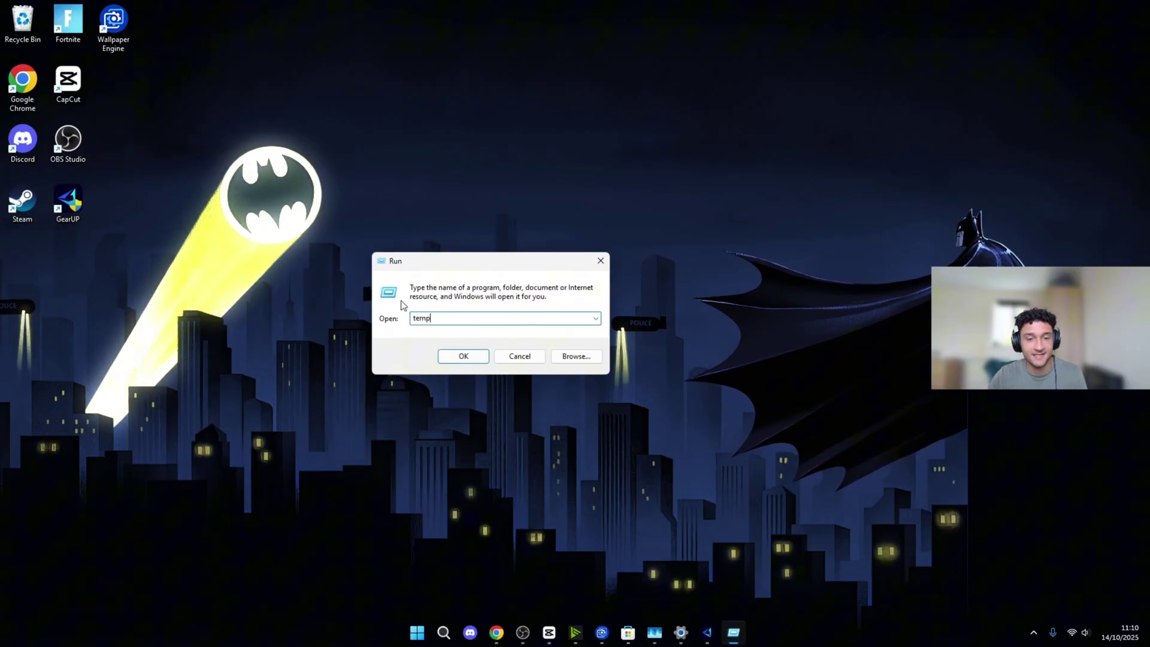
{"action": "left_click", "coordinate": [456, 356]}
{"action": "left_click", "coordinate": [590, 329]}
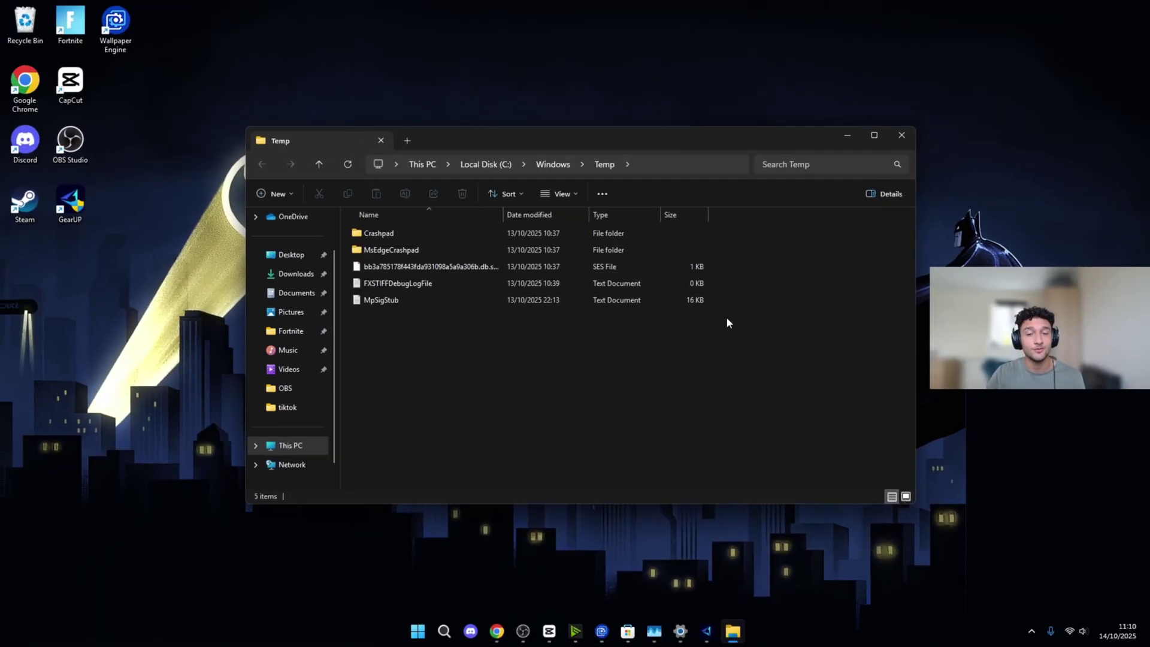
Select all five items in Temp, delete them, and minimise the emptied folder.
{"action": "left_click_drag", "start_coordinate": [728, 328], "coordinate": [544, 191]}
{"action": "left_click_drag", "start_coordinate": [751, 385], "coordinate": [608, 219]}
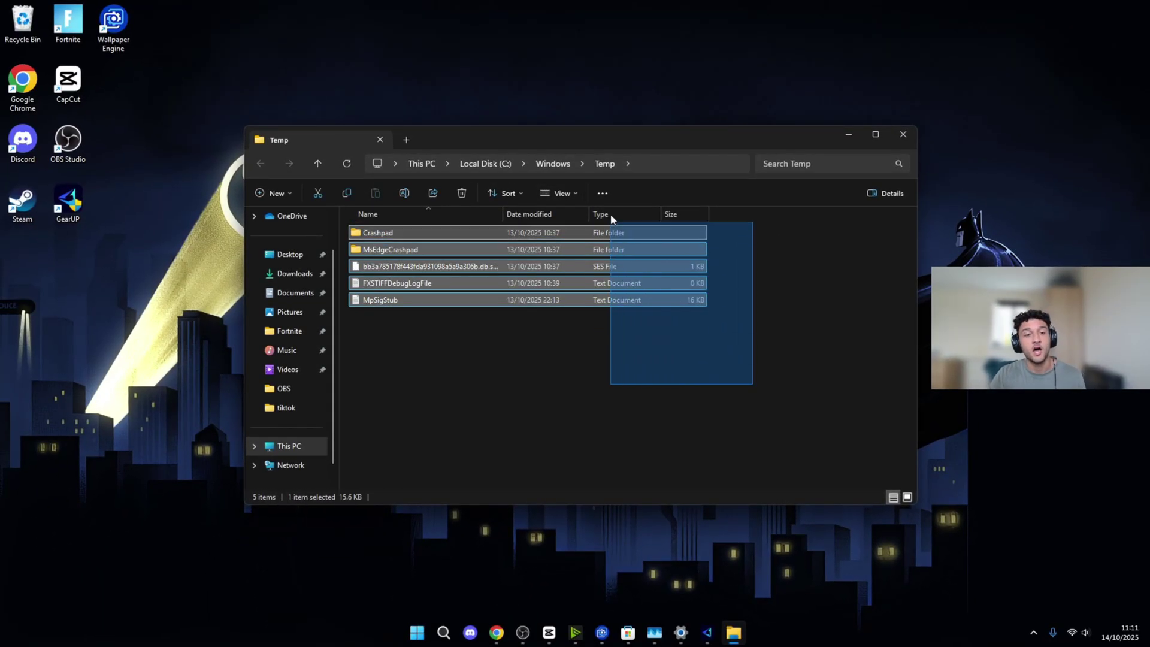
{"action": "right_click", "coordinate": [501, 302]}
{"action": "left_click", "coordinate": [641, 320]}
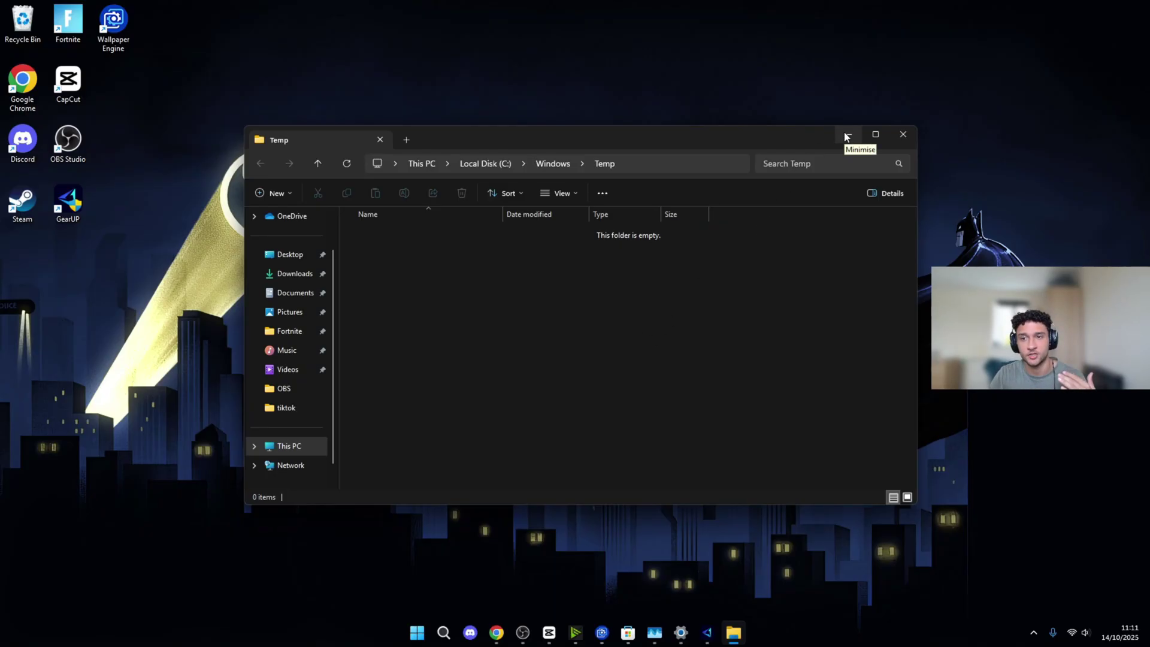
{"action": "left_click", "coordinate": [845, 137]}
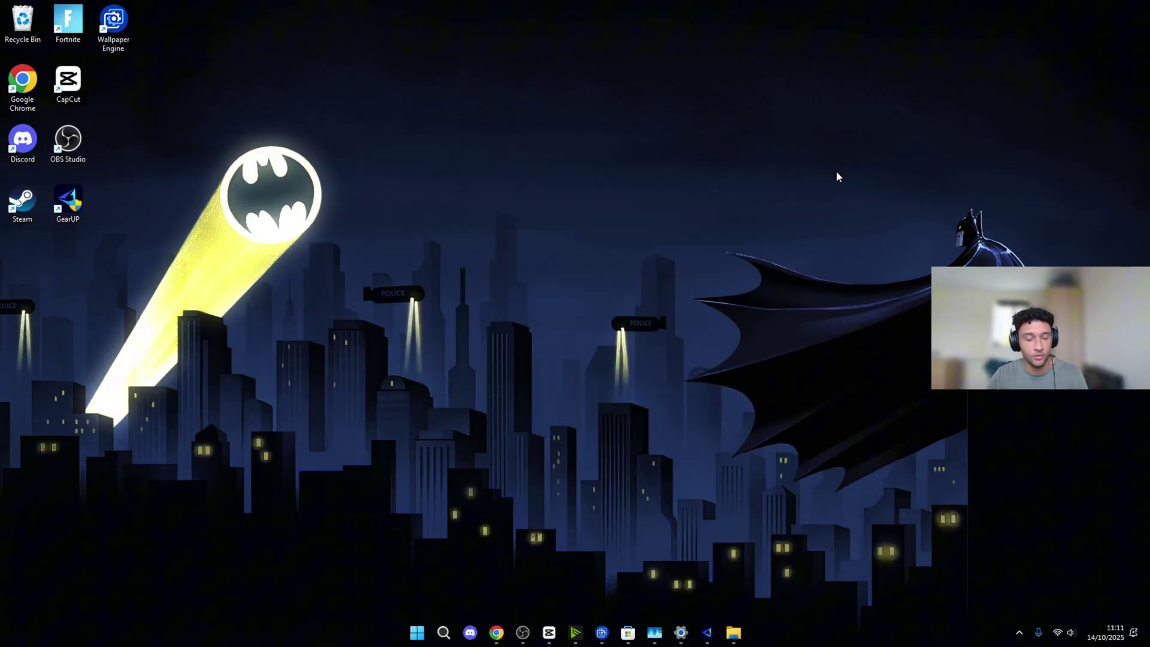
Change the Run command to '%temp%' and open the local Temp folder.
{"action": "key", "text": "super+r"}
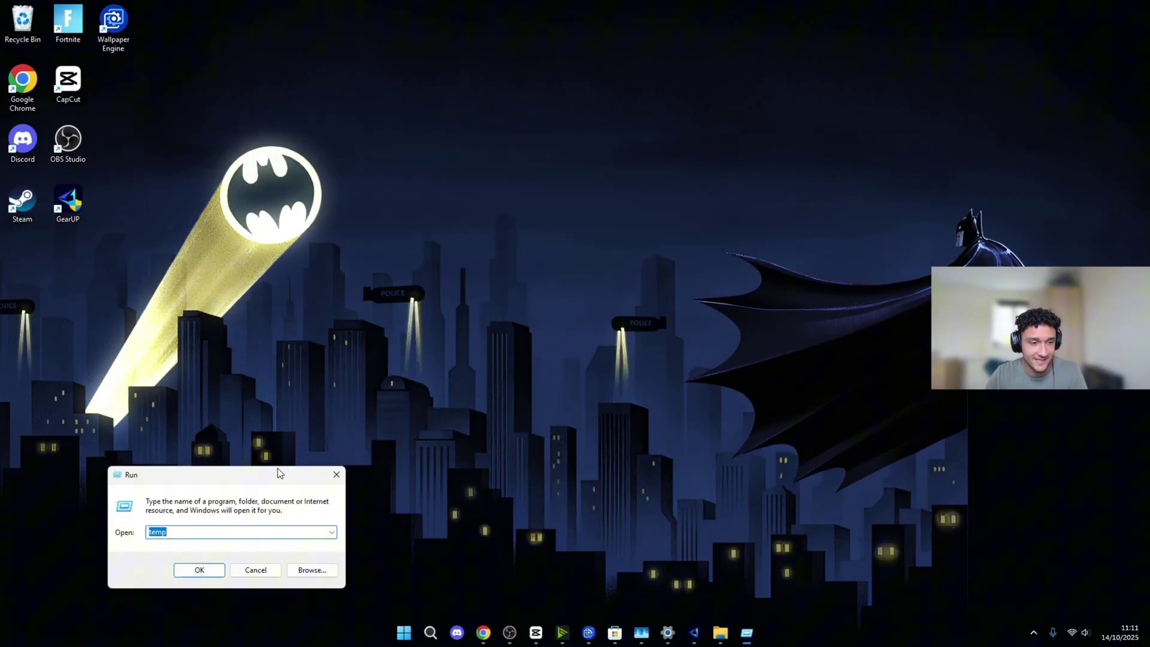
{"action": "left_click", "coordinate": [484, 315]}
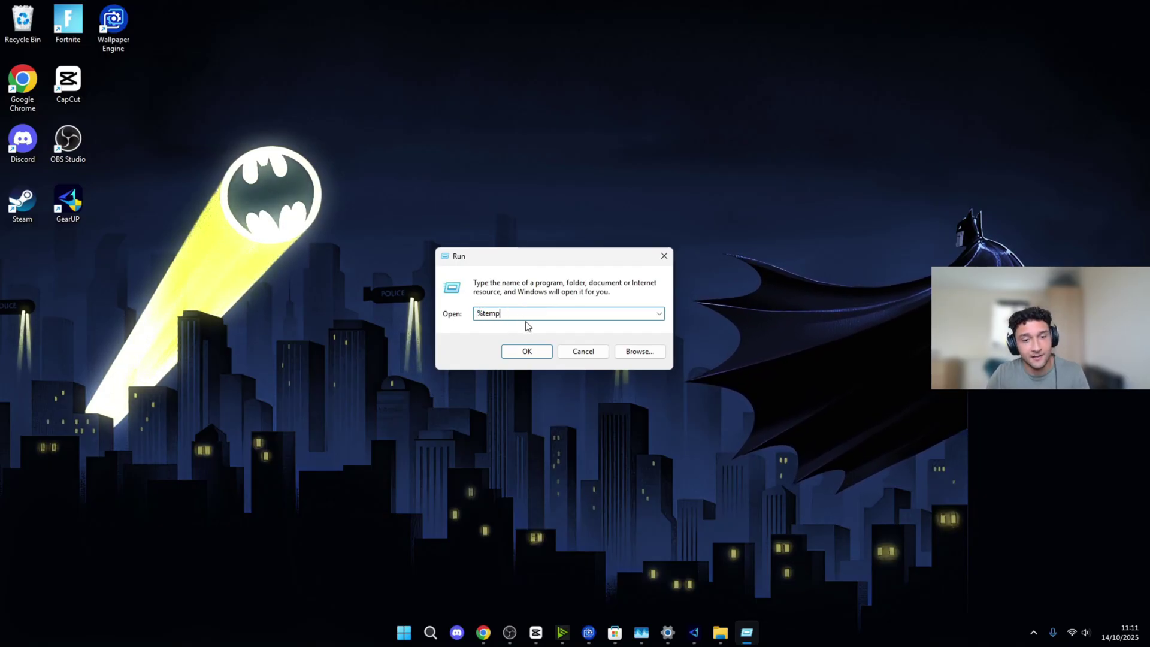
{"action": "key", "text": "End"}
{"action": "type", "text": "%"}
{"action": "key", "text": "Return"}
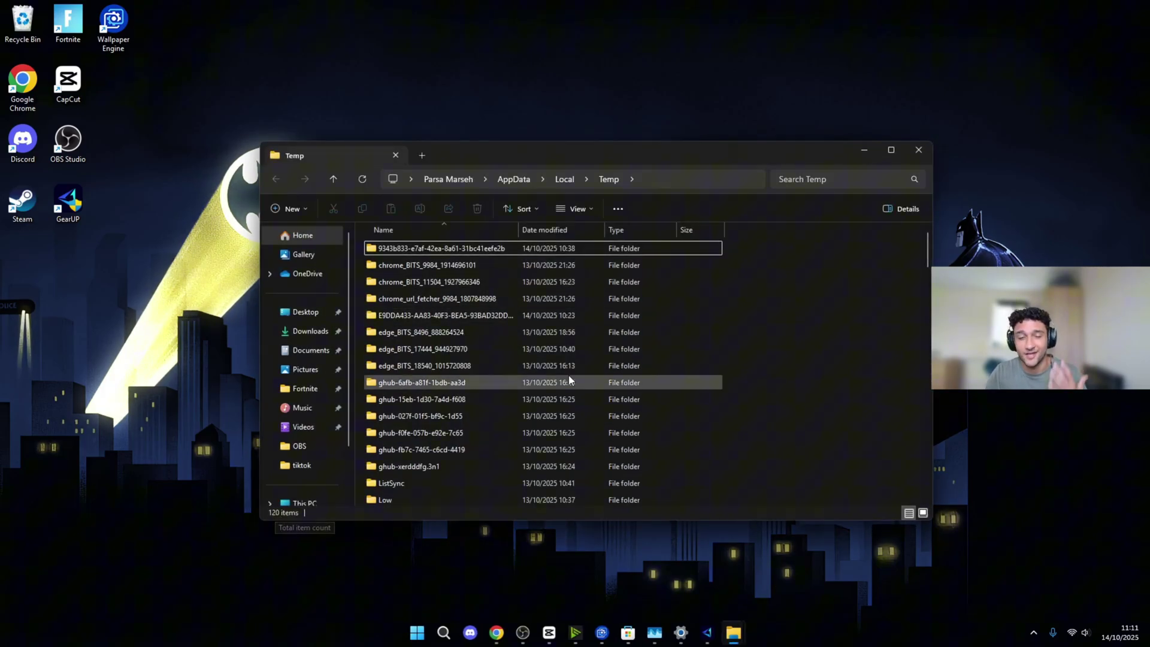
{"action": "mouse_move", "coordinate": [751, 251]}
{"action": "left_mouse_down"}
{"action": "mouse_move", "coordinate": [631, 573]}
{"action": "mouse_move", "coordinate": [509, 485]}
{"action": "left_mouse_up"}
Delete all selected temp files, skipping those in use, leaving 21 items, then minimise Explorer.
{"action": "right_click", "coordinate": [510, 483]}
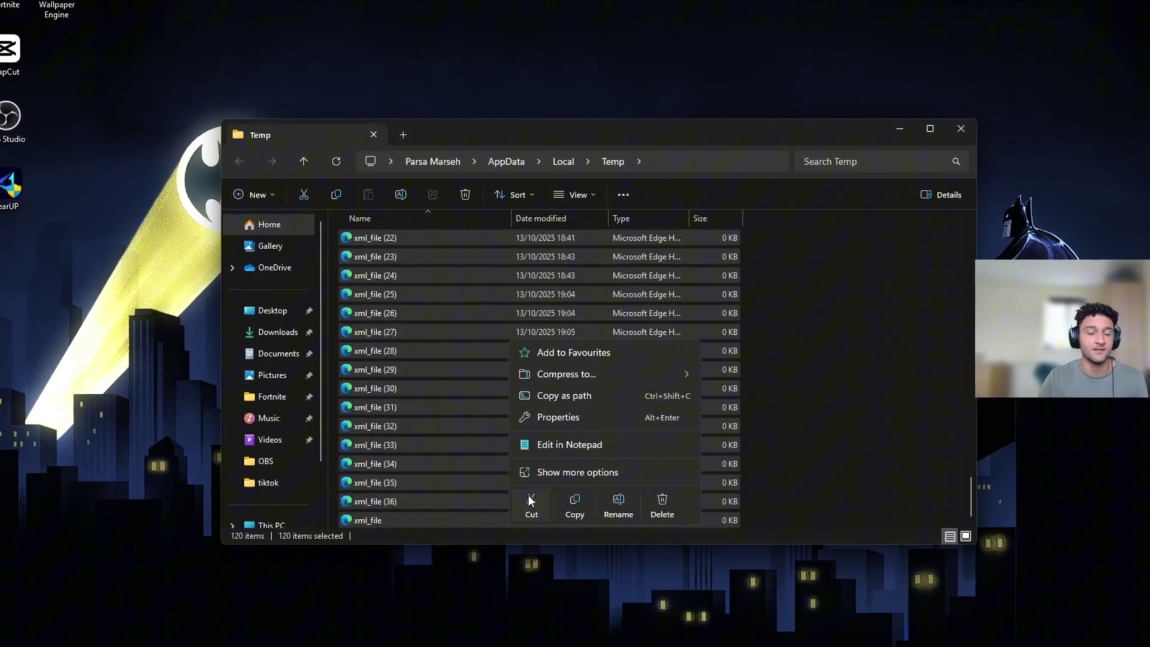
{"action": "left_click", "coordinate": [661, 501]}
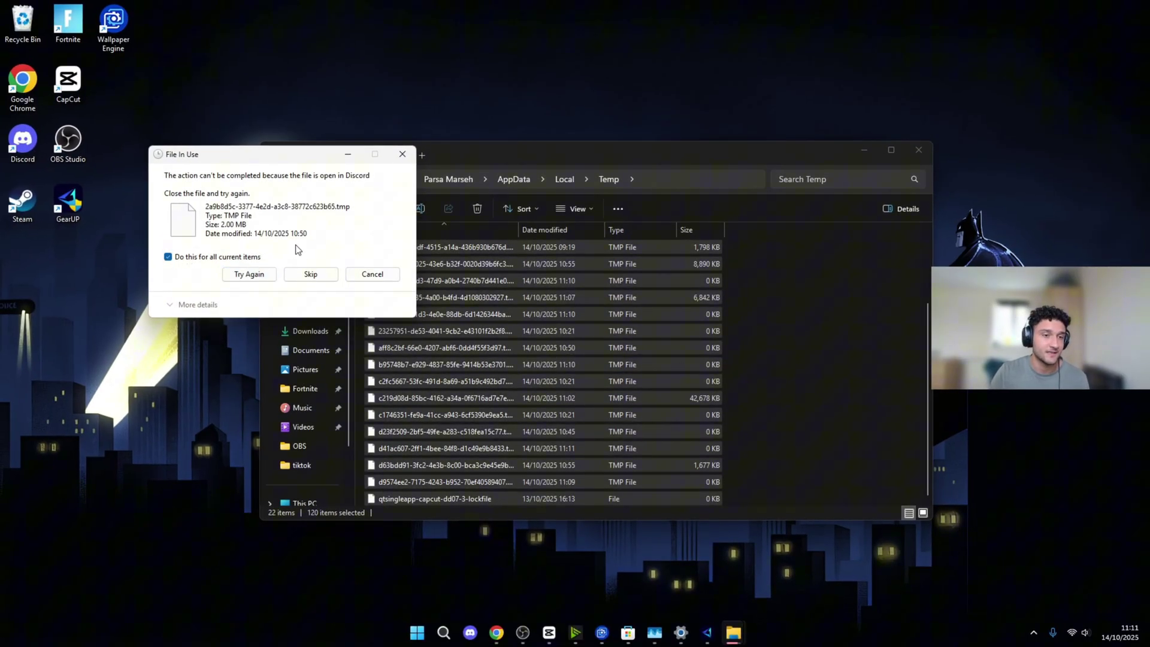
{"action": "left_click", "coordinate": [310, 275]}
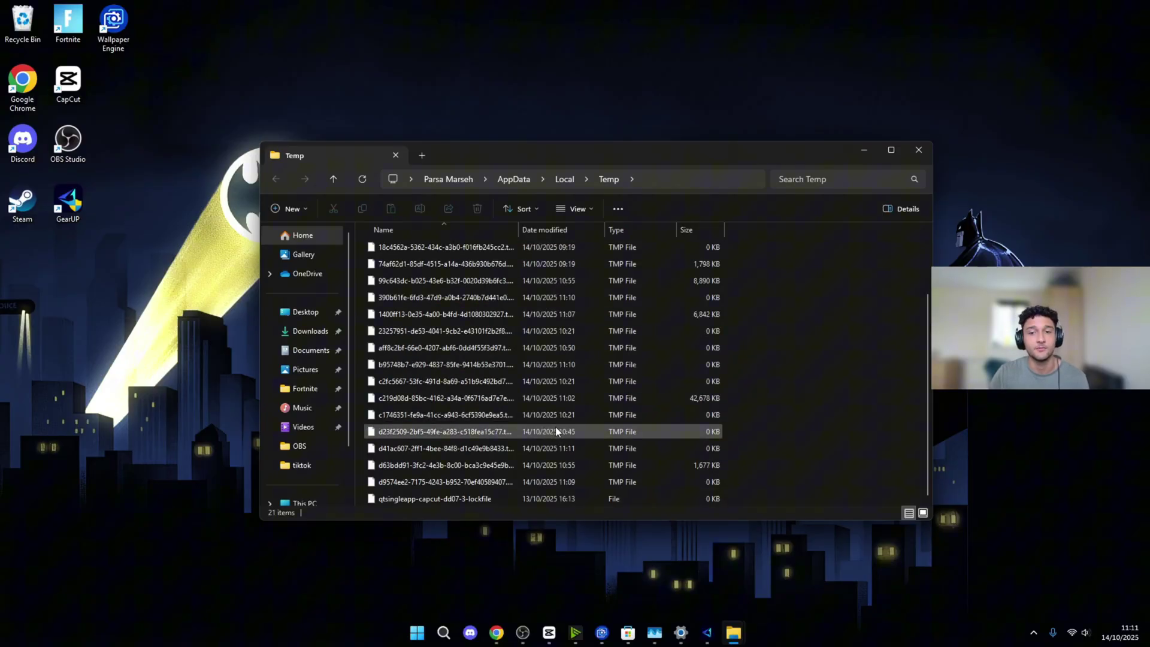
{"action": "left_click", "coordinate": [863, 149]}
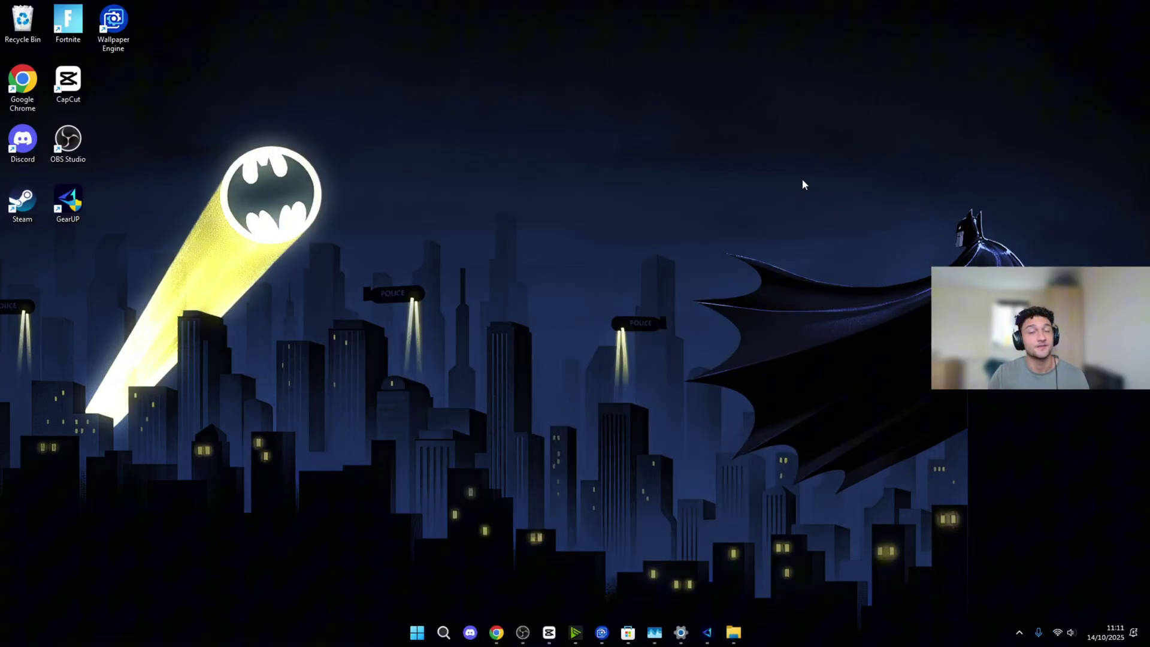